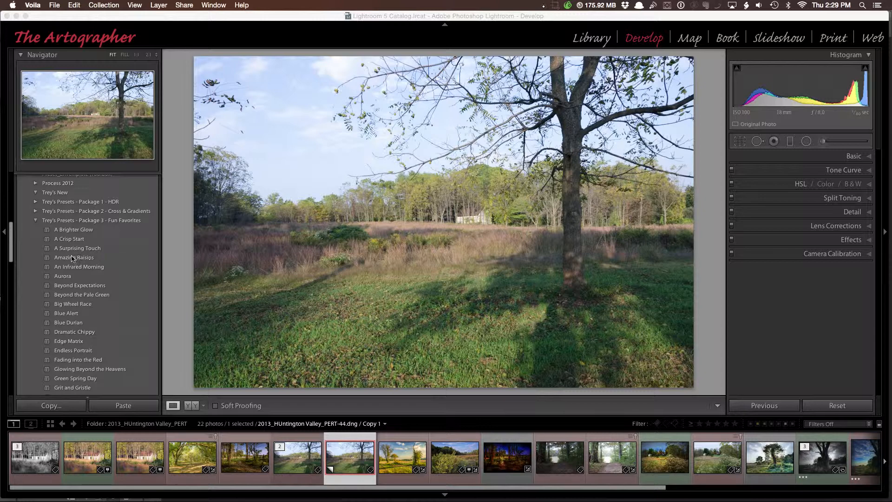
- Apply the Amazing Raisins preset and review its Basic and Tone Curve settings
{"action": "left_click", "coordinate": [73, 258]}
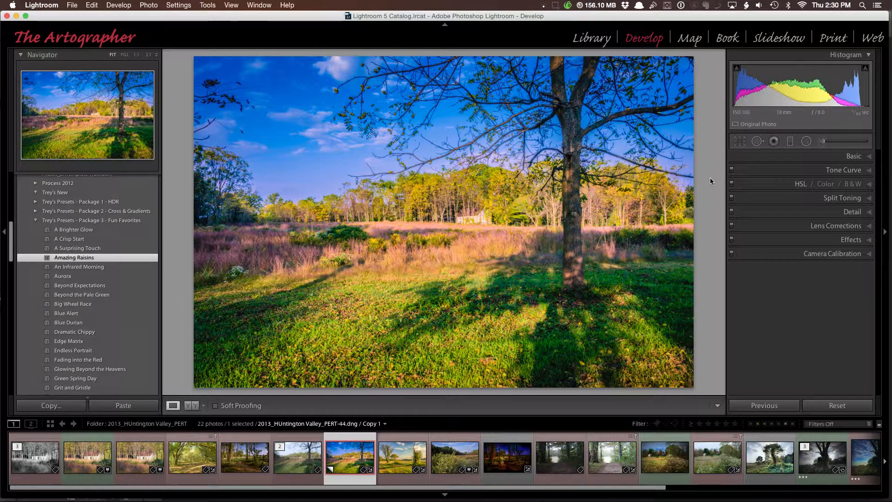
{"action": "left_click", "coordinate": [868, 158]}
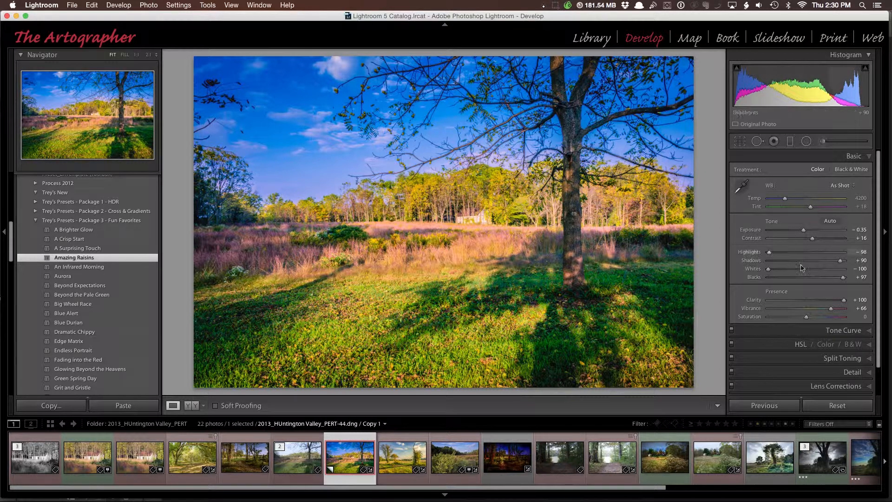
{"action": "left_click", "coordinate": [872, 328]}
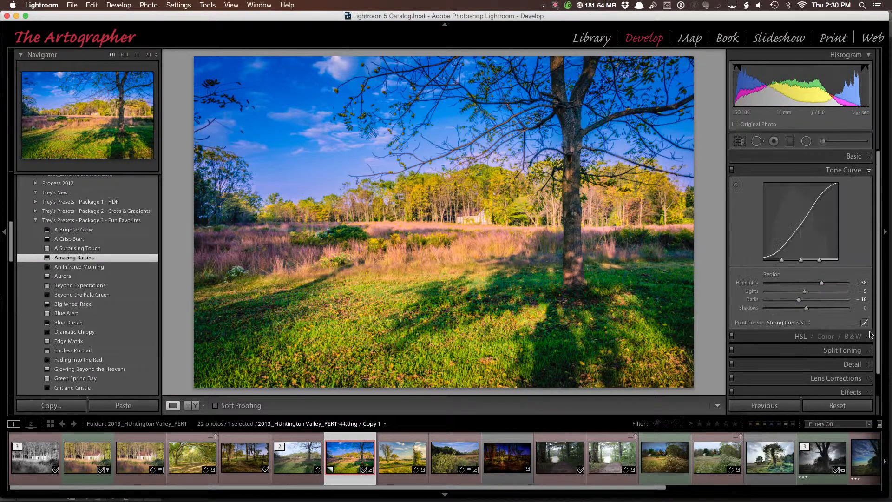
- Reset all develop settings of the photo
{"action": "left_click", "coordinate": [868, 157]}
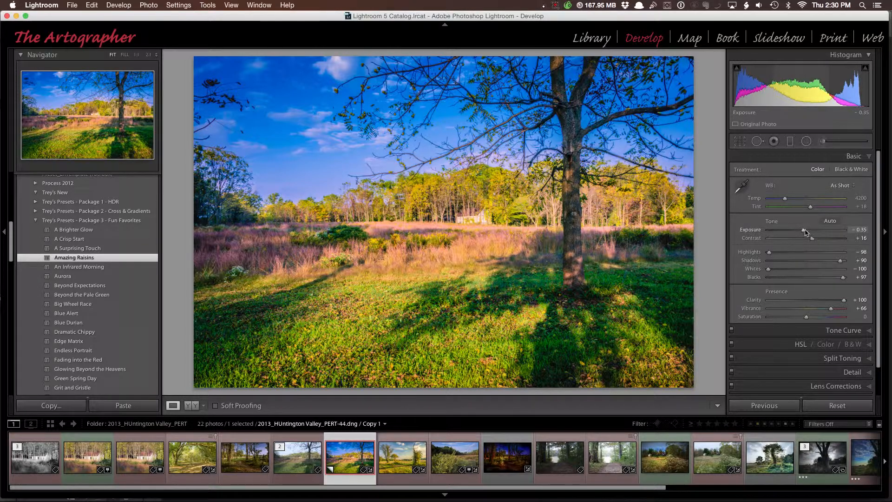
{"action": "mouse_move", "coordinate": [803, 234]}
{"action": "left_mouse_down"}
{"action": "mouse_move", "coordinate": [787, 232]}
{"action": "mouse_move", "coordinate": [815, 235]}
{"action": "mouse_move", "coordinate": [803, 233]}
{"action": "left_mouse_up"}
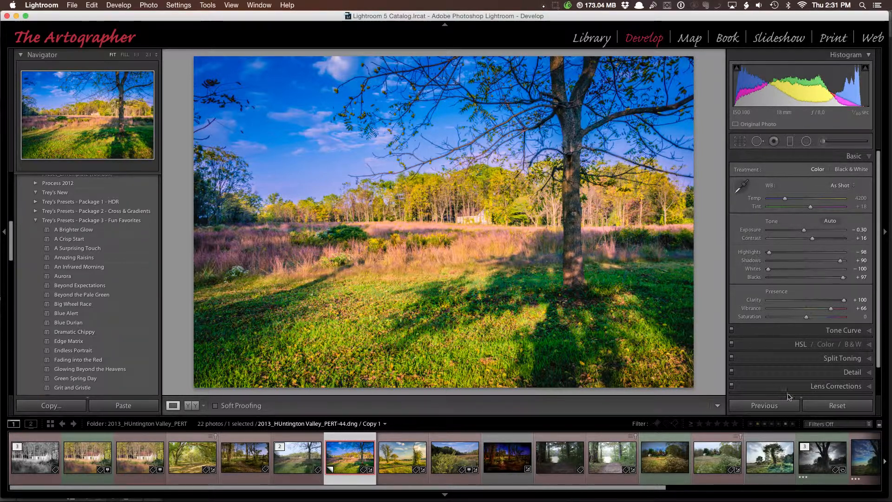
{"action": "left_click", "coordinate": [831, 407]}
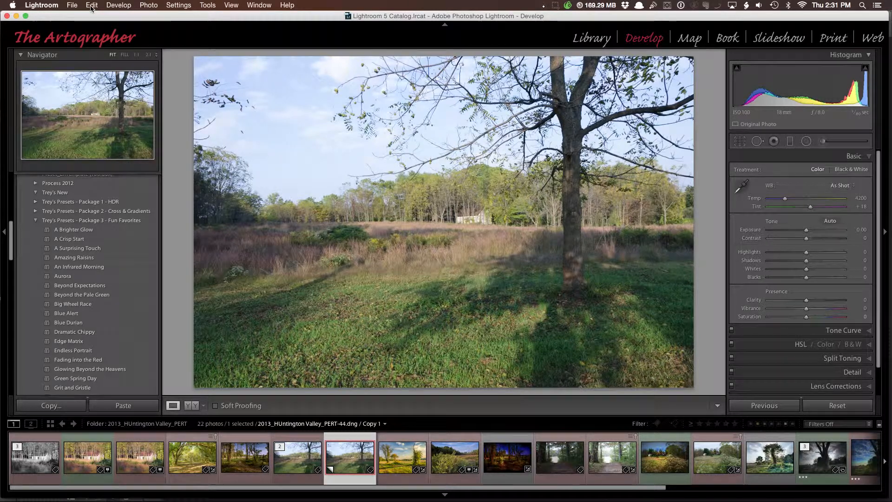
- Open The Fader plug-in dialog
{"action": "left_click", "coordinate": [73, 5]}
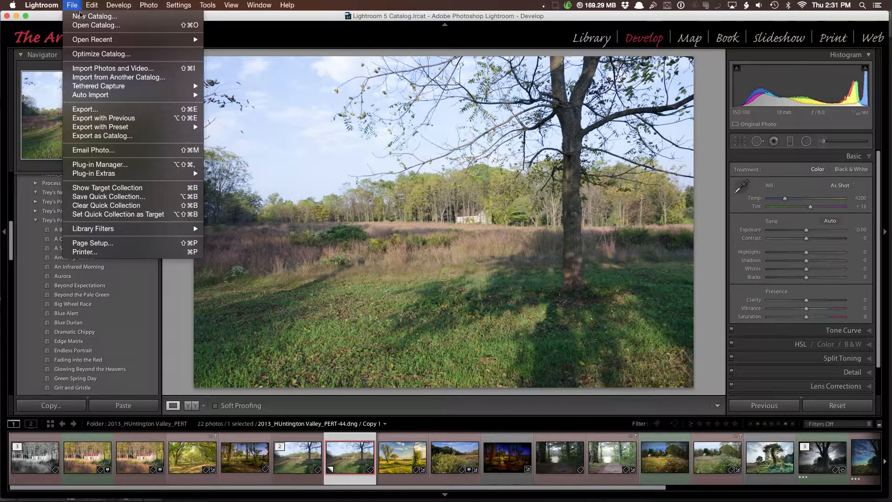
{"action": "mouse_move", "coordinate": [117, 174]}
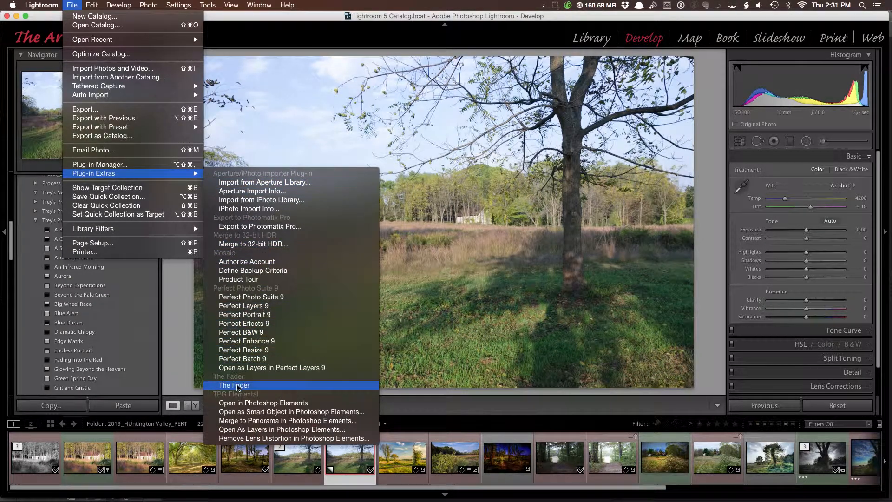
{"action": "left_click", "coordinate": [240, 386]}
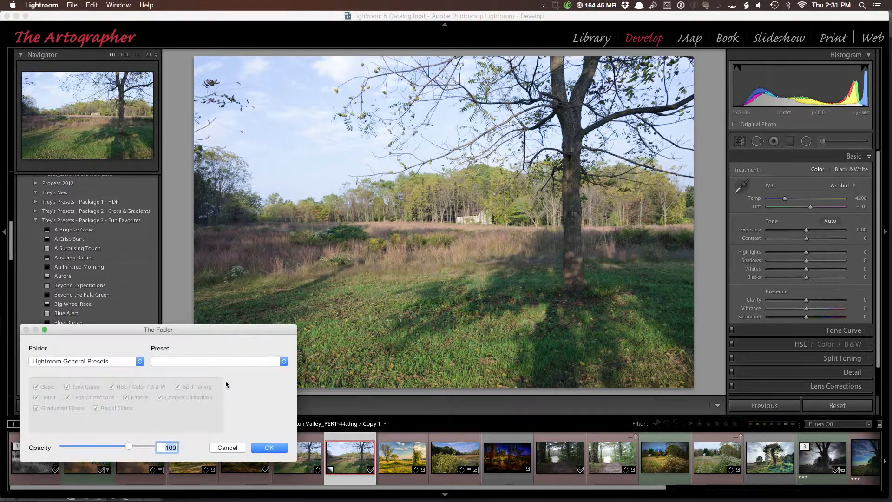
{"action": "left_click_drag", "start_coordinate": [188, 331], "coordinate": [190, 268]}
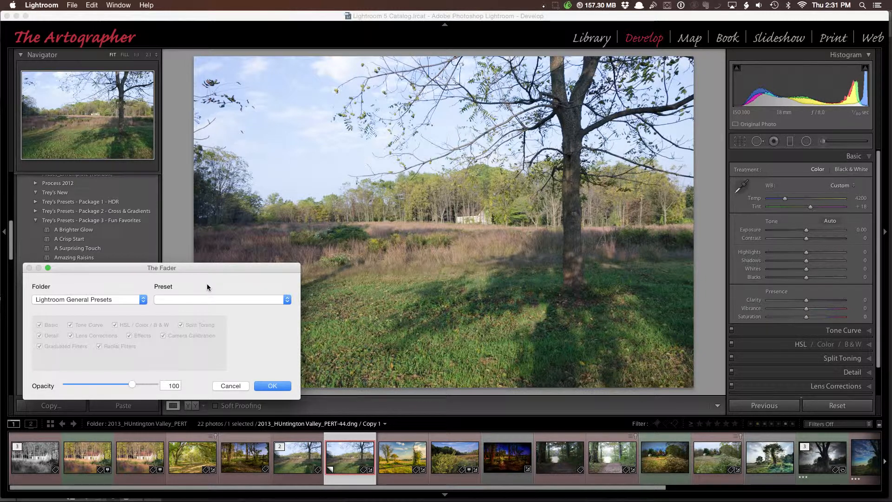
- Choose the Amazing Raisins preset from the Trey's Presets - Package 3 - Fun Favorites folder
{"action": "left_click", "coordinate": [144, 300]}
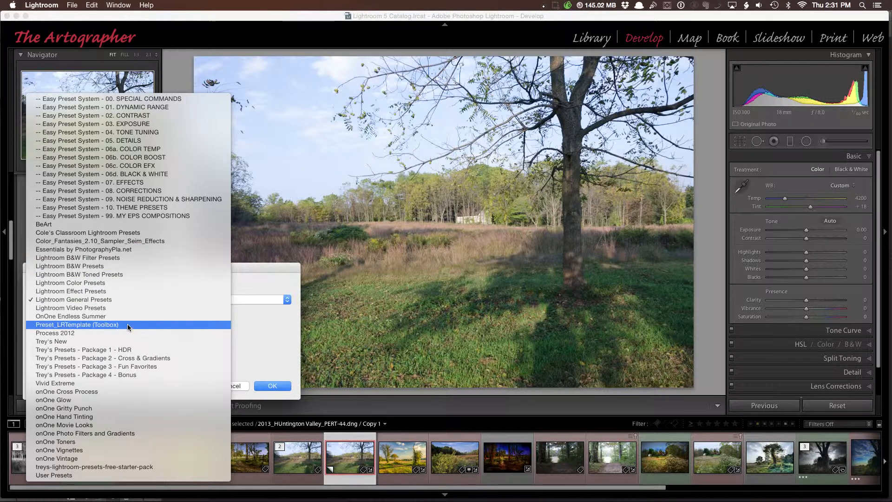
{"action": "left_click", "coordinate": [100, 367]}
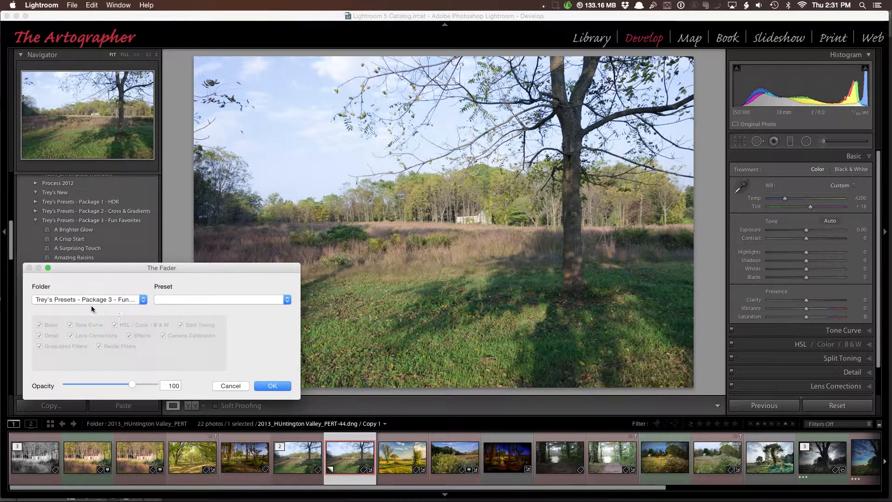
{"action": "left_click", "coordinate": [287, 300]}
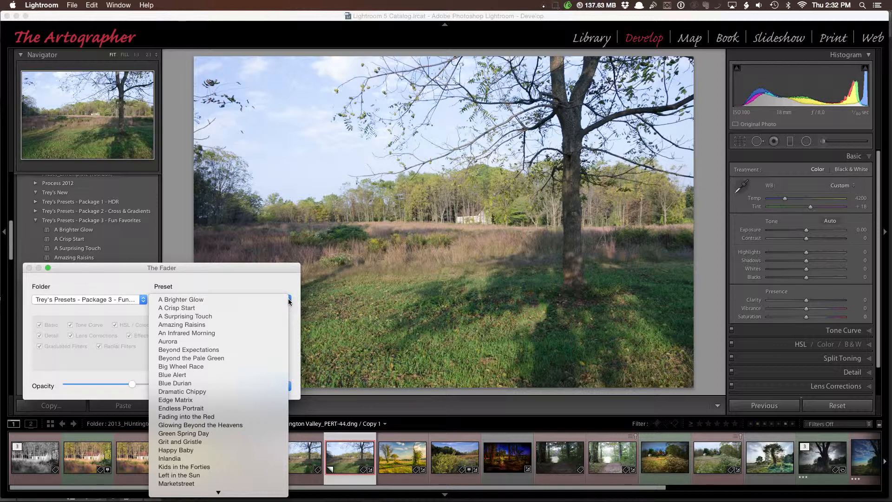
{"action": "left_click", "coordinate": [192, 327]}
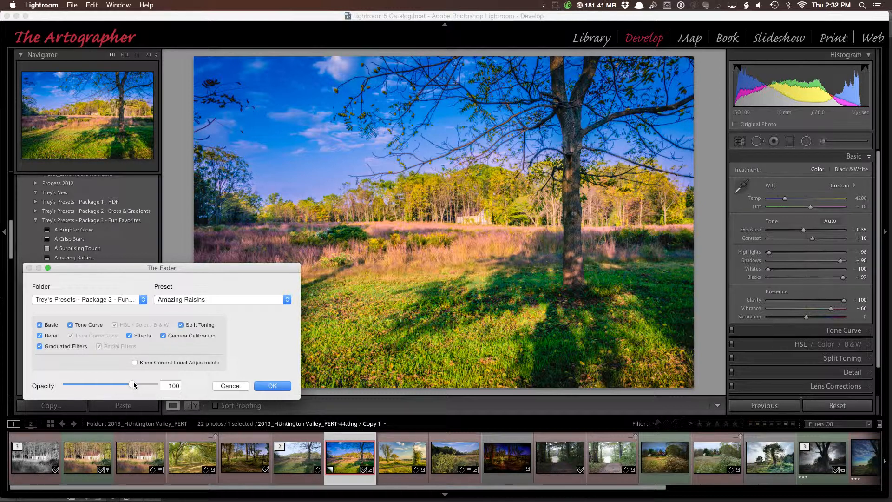
- Set the preset's fade opacity to 48 and apply it
{"action": "left_click_drag", "start_coordinate": [134, 383], "coordinate": [119, 385]}
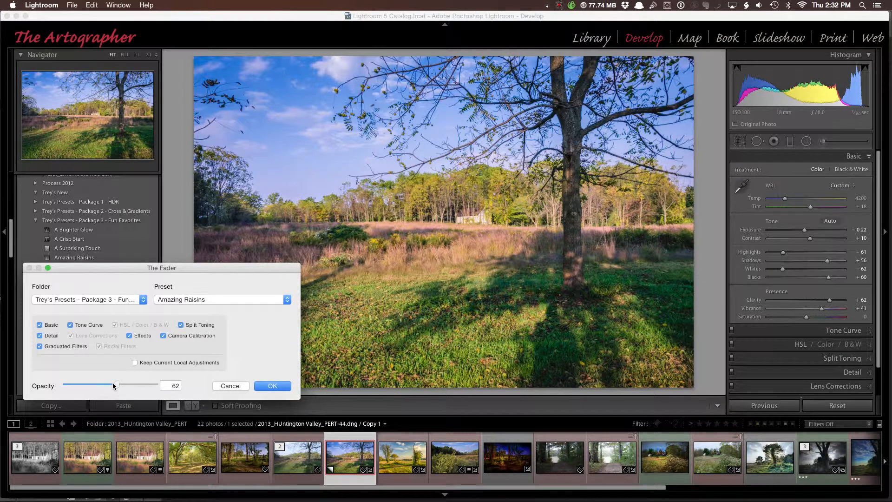
{"action": "left_click_drag", "start_coordinate": [113, 383], "coordinate": [99, 385]}
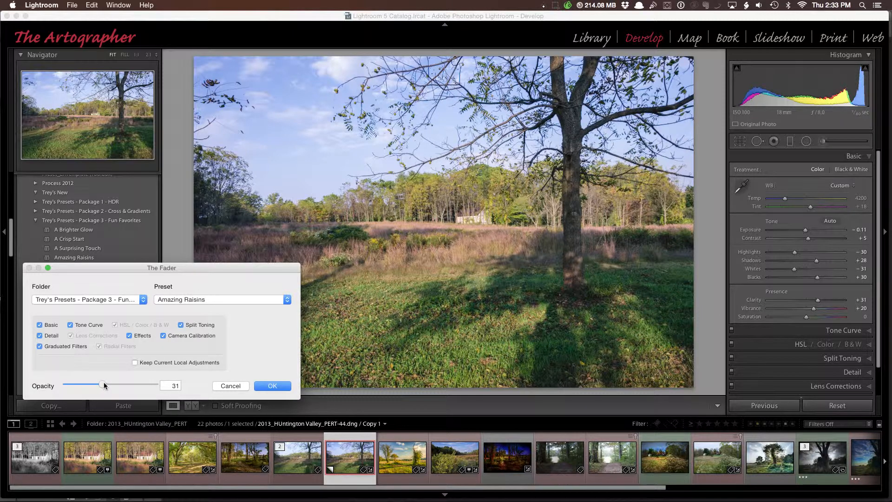
{"action": "left_click_drag", "start_coordinate": [104, 386], "coordinate": [157, 388]}
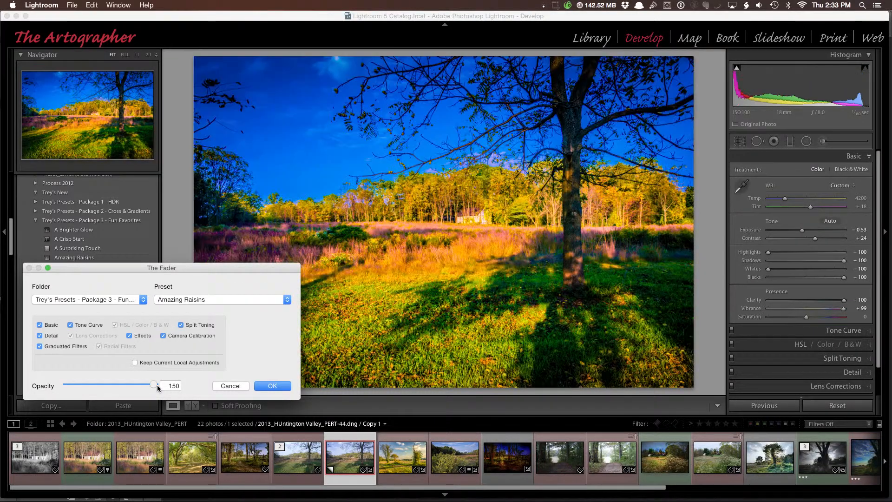
{"action": "left_click_drag", "start_coordinate": [156, 387], "coordinate": [66, 388]}
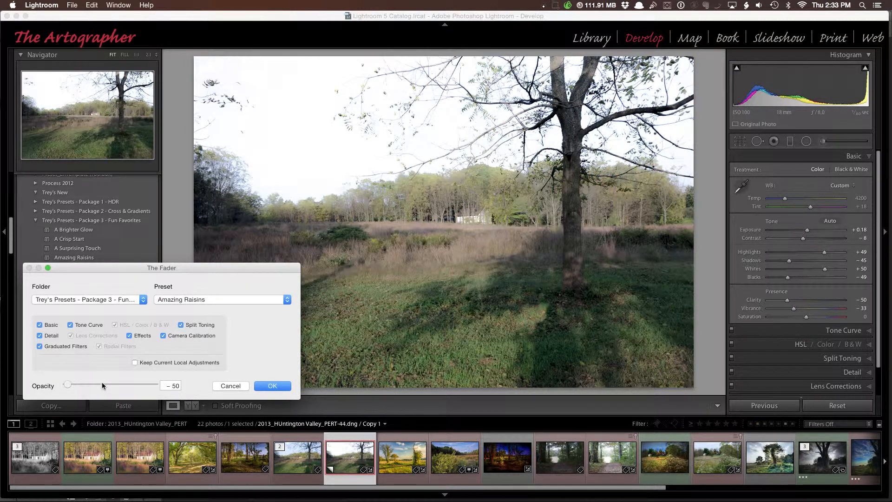
{"action": "left_click", "coordinate": [96, 384]}
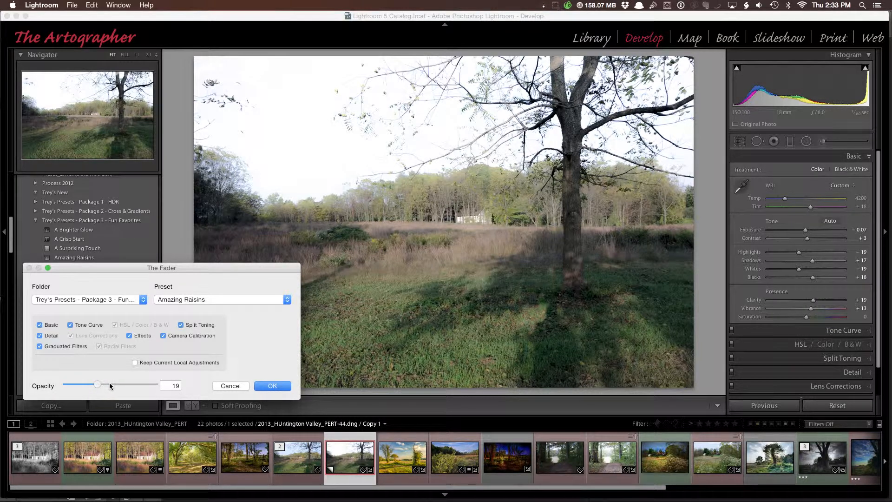
{"action": "left_click", "coordinate": [110, 384]}
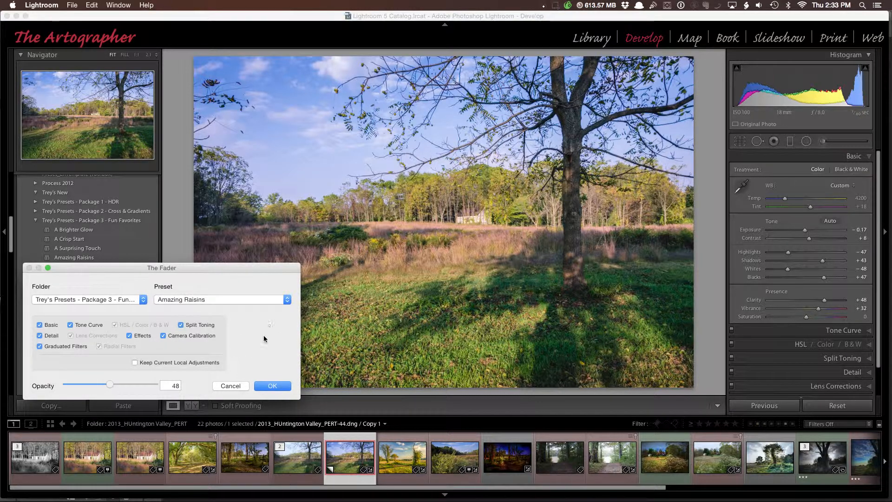
{"action": "left_click", "coordinate": [272, 387]}
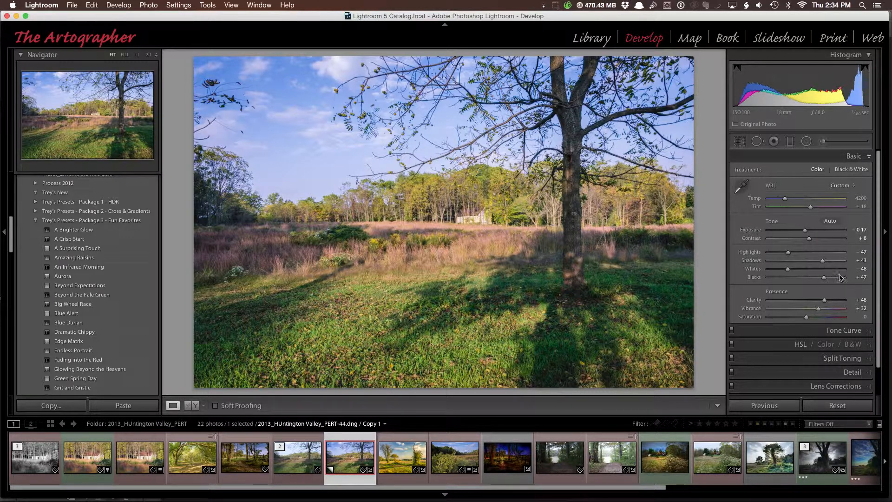
- Reset the photo and set Exposure -0.60, Highlights -100, Shadows +100, Whites +30, Blacks -52, Clarity +3, Vibrance +19
{"action": "left_click", "coordinate": [828, 406]}
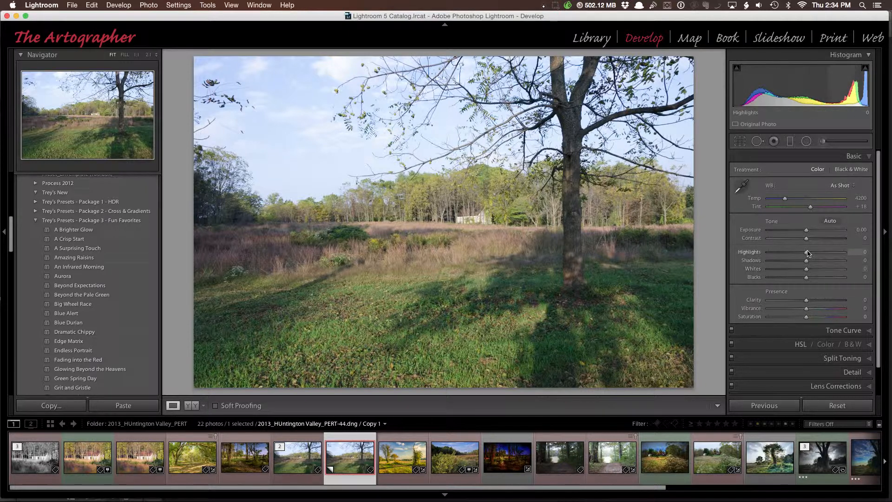
{"action": "left_click_drag", "start_coordinate": [807, 253], "coordinate": [786, 279]}
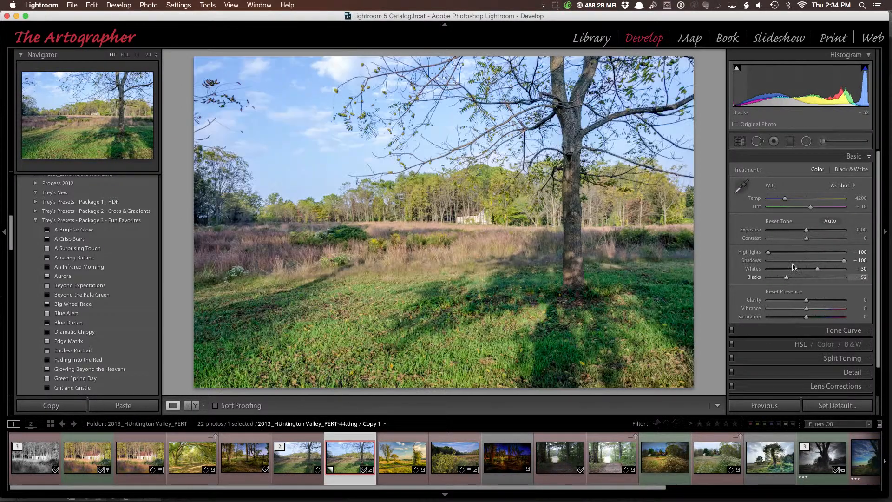
{"action": "left_click_drag", "start_coordinate": [807, 230], "coordinate": [801, 231]}
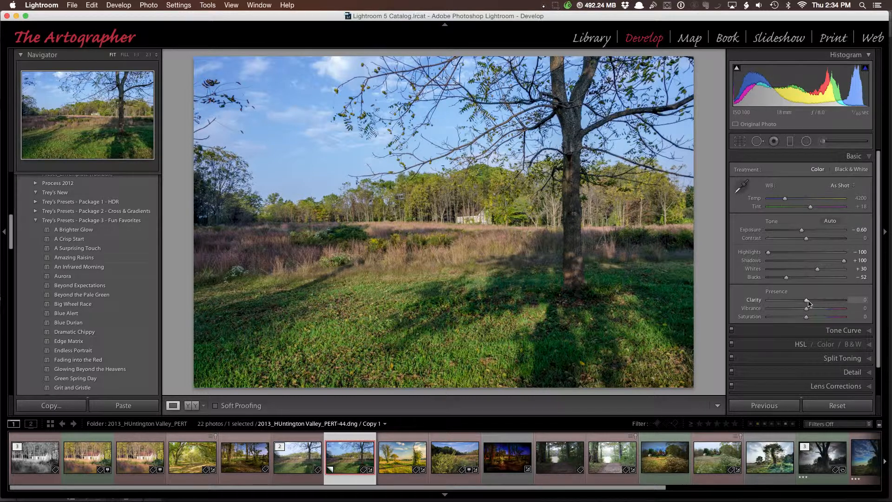
{"action": "left_click_drag", "start_coordinate": [808, 301], "coordinate": [809, 302]}
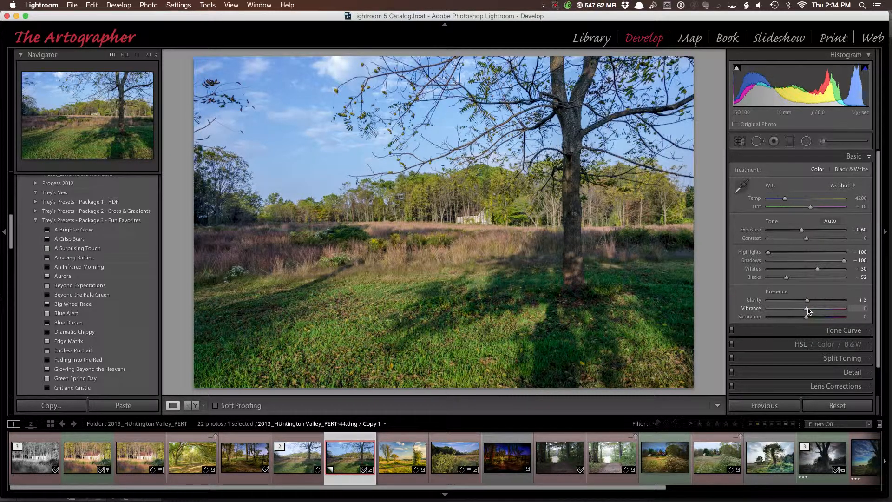
{"action": "left_click_drag", "start_coordinate": [808, 311], "coordinate": [815, 313]}
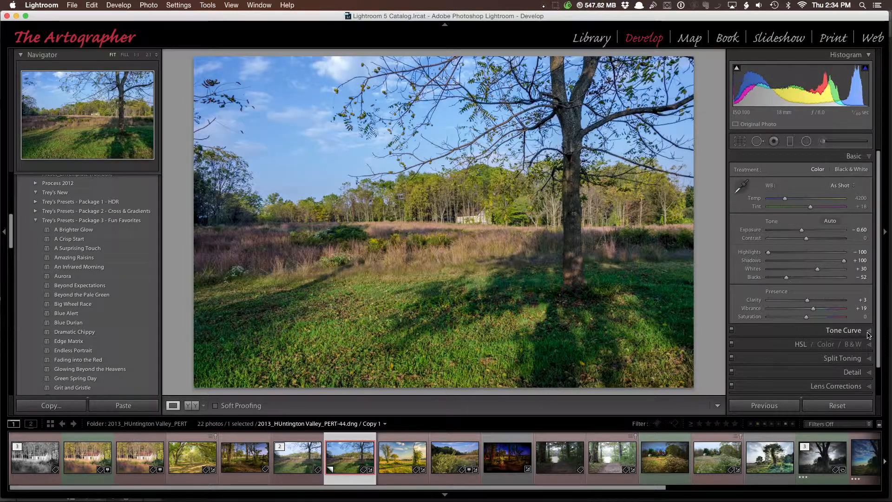
- Set the tone curve's point curve to Medium Contrast
{"action": "left_click", "coordinate": [815, 330]}
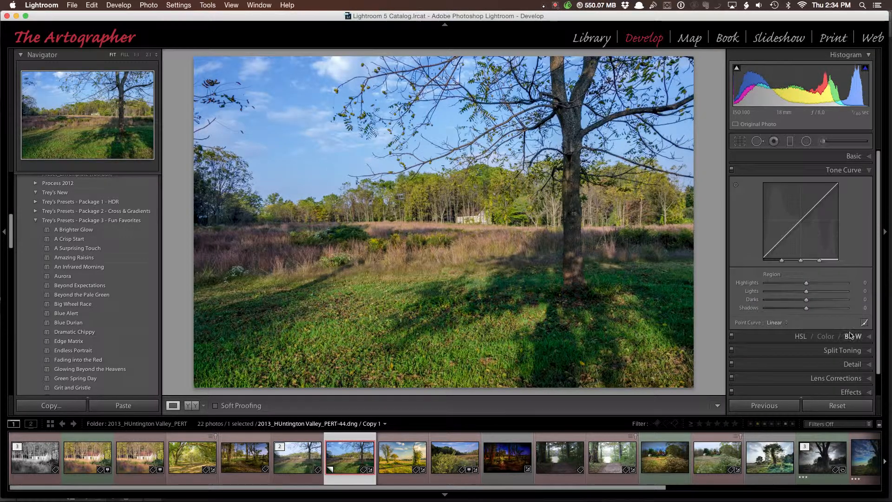
{"action": "left_click", "coordinate": [786, 324]}
{"action": "left_click", "coordinate": [786, 328]}
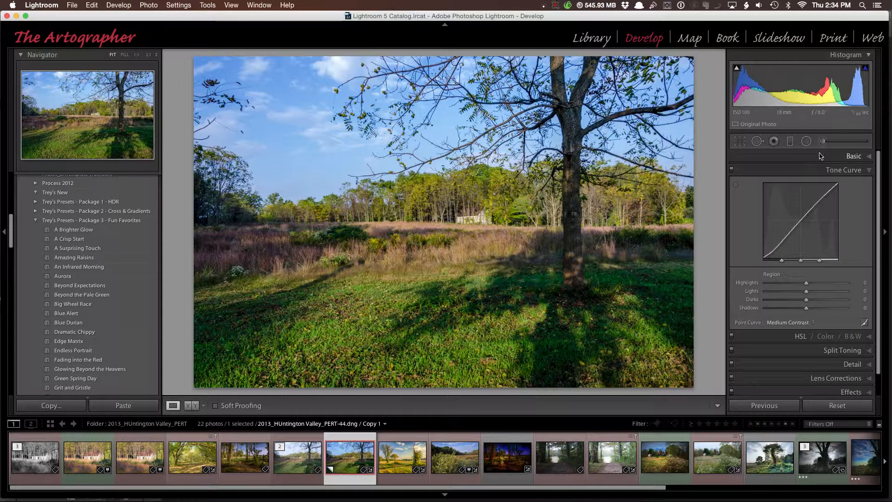
{"action": "left_click", "coordinate": [869, 158]}
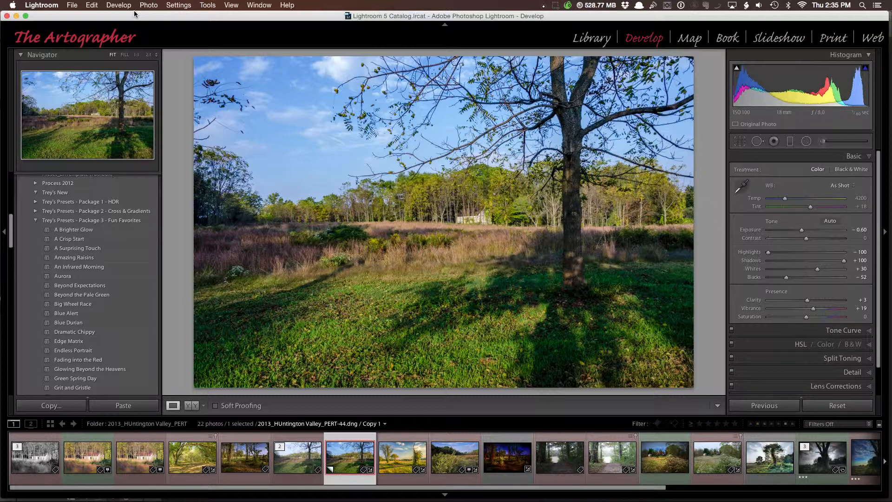
- Open The Fader and choose the Zeroed preset from Lightroom General Presets
{"action": "left_click", "coordinate": [72, 6]}
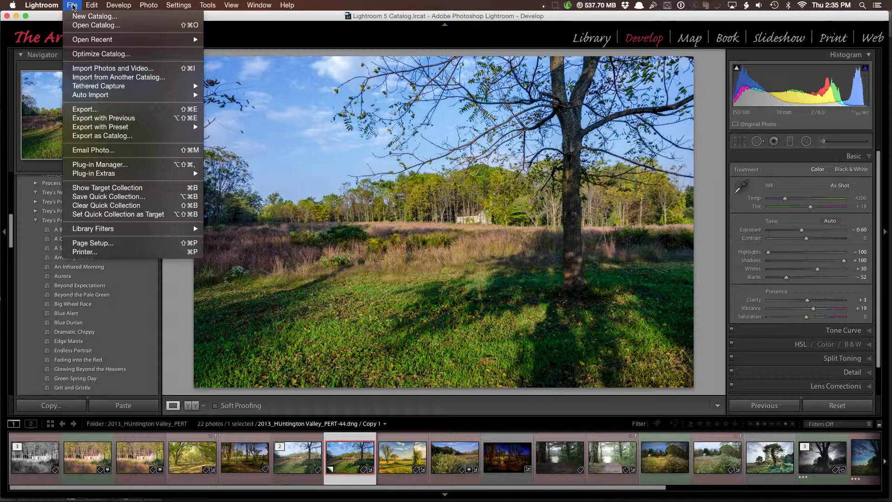
{"action": "mouse_move", "coordinate": [111, 176]}
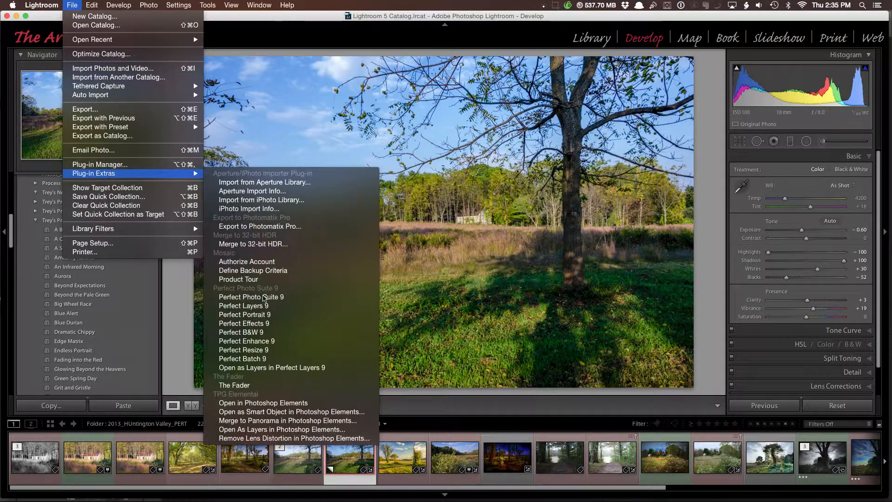
{"action": "left_click", "coordinate": [234, 385]}
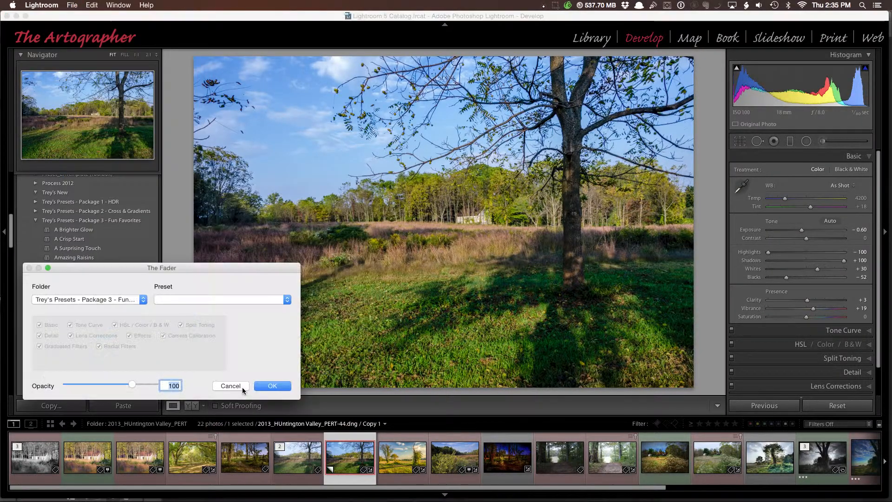
{"action": "left_click", "coordinate": [143, 300]}
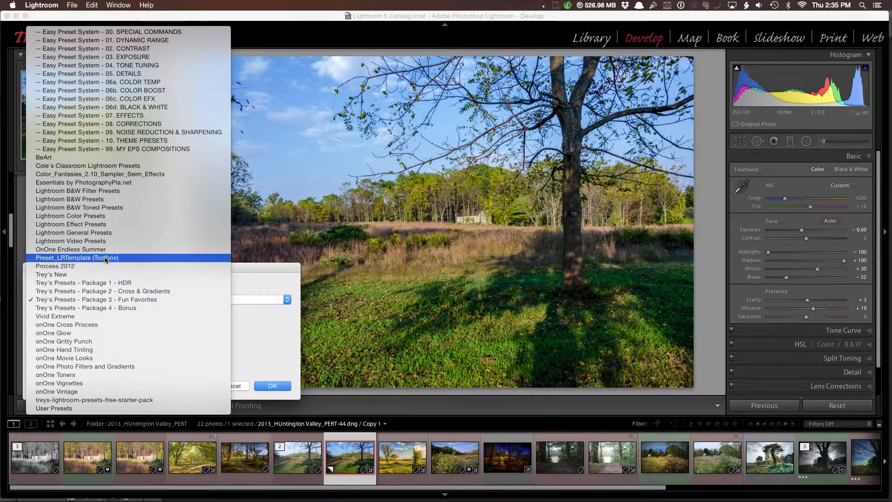
{"action": "left_click", "coordinate": [91, 235]}
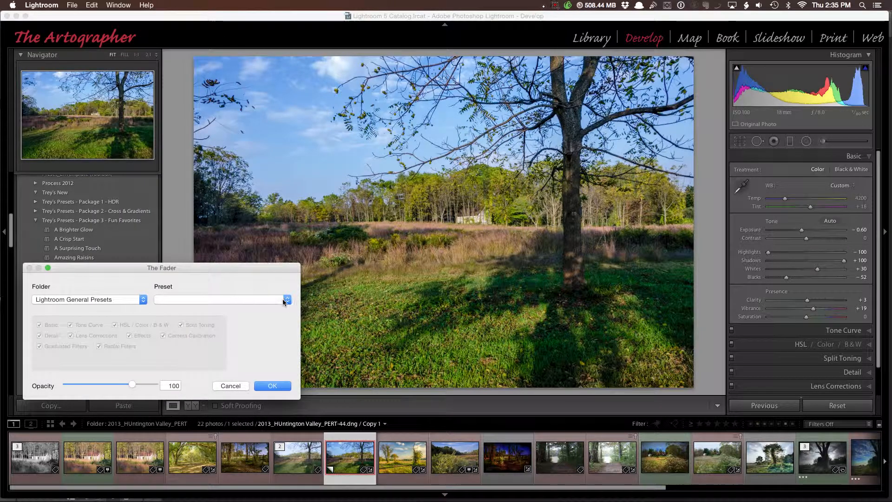
{"action": "left_click", "coordinate": [277, 301]}
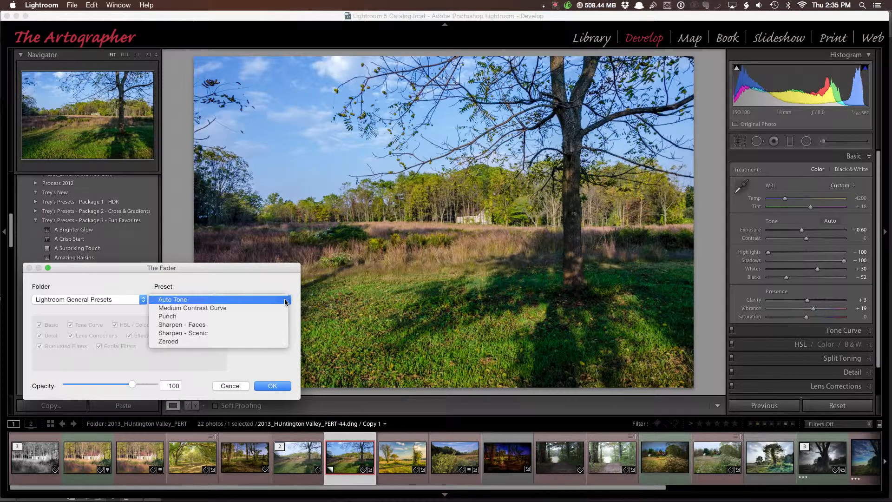
{"action": "left_click", "coordinate": [221, 341]}
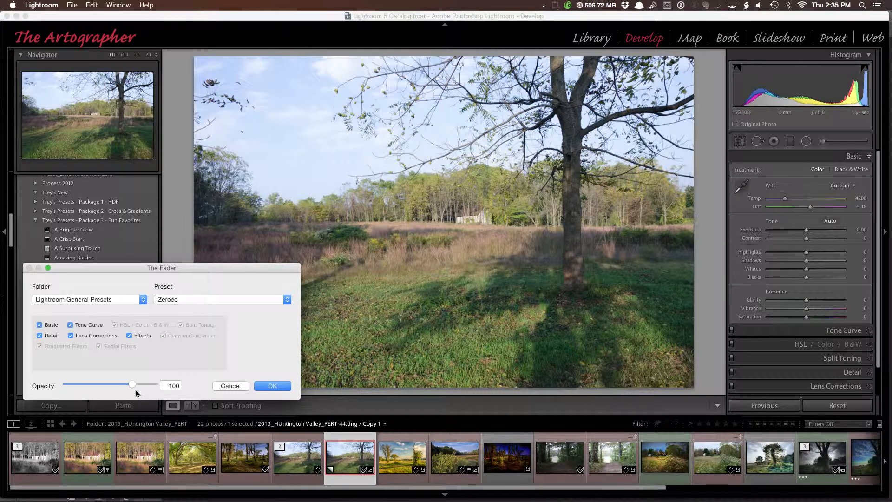
- Set the fade opacity to 6 and apply it
{"action": "left_click_drag", "start_coordinate": [132, 385], "coordinate": [57, 386]}
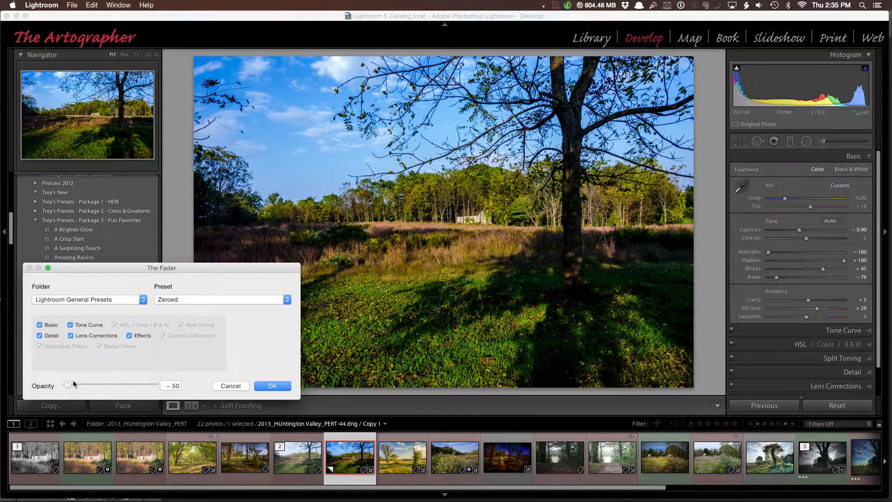
{"action": "left_click_drag", "start_coordinate": [66, 382], "coordinate": [91, 386]}
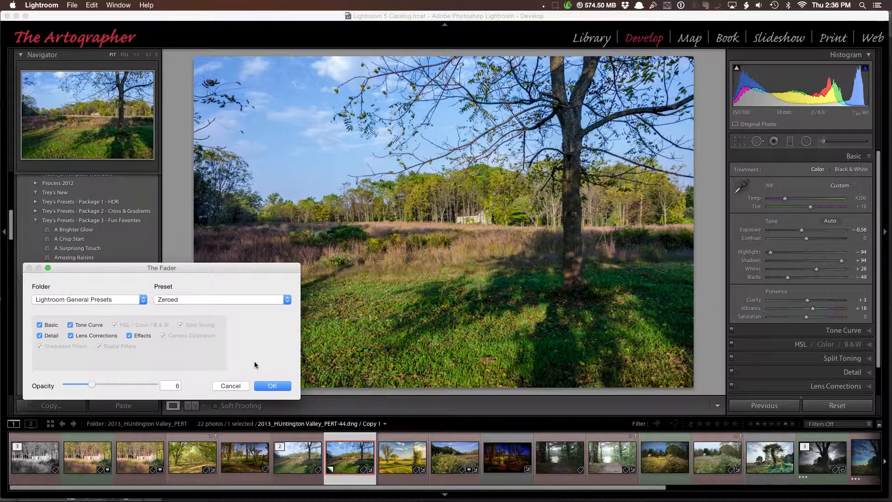
{"action": "left_click", "coordinate": [273, 384]}
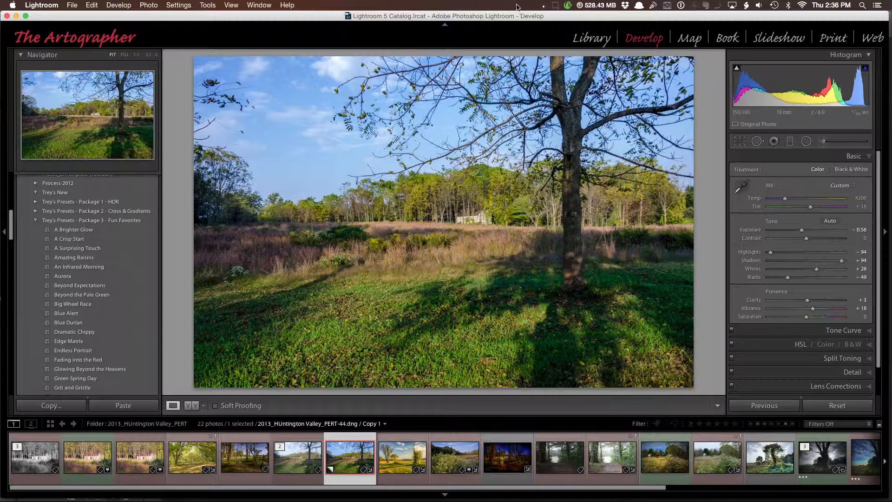
{"action": "left_click", "coordinate": [556, 6]}
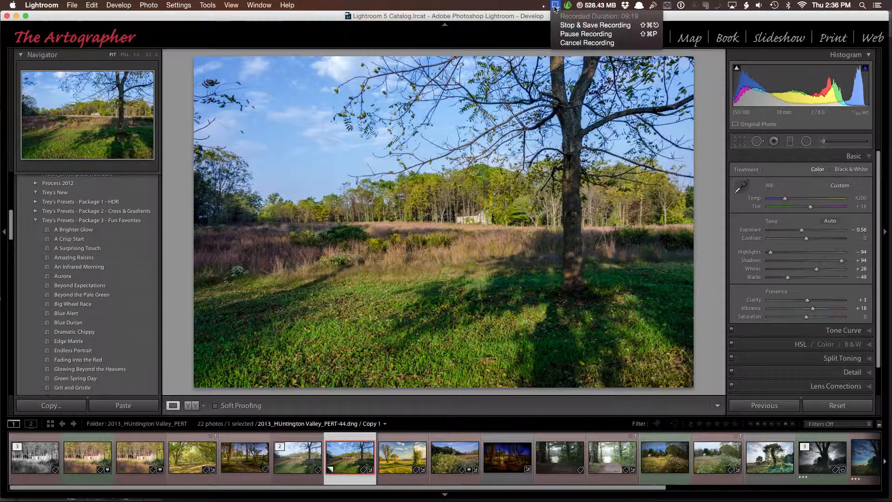